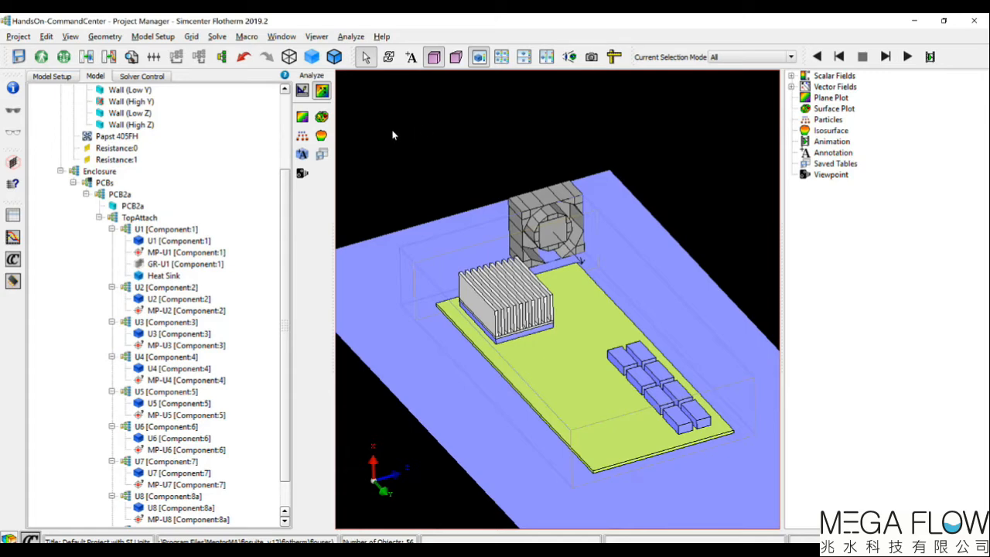
- Create a temperature plane plot normal to the Z axis and associate its location with the Field option at maximum Temperature
click(302, 116)
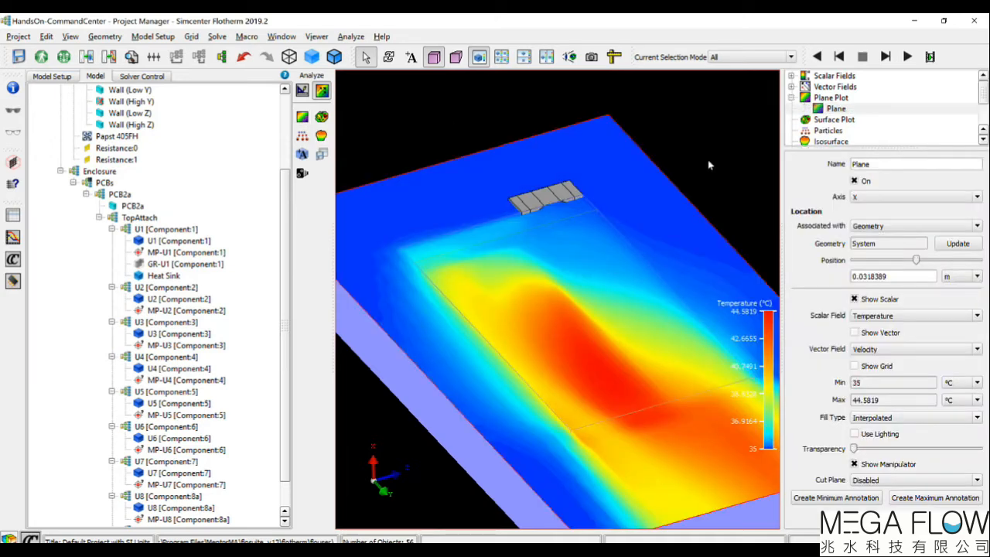
click(872, 198)
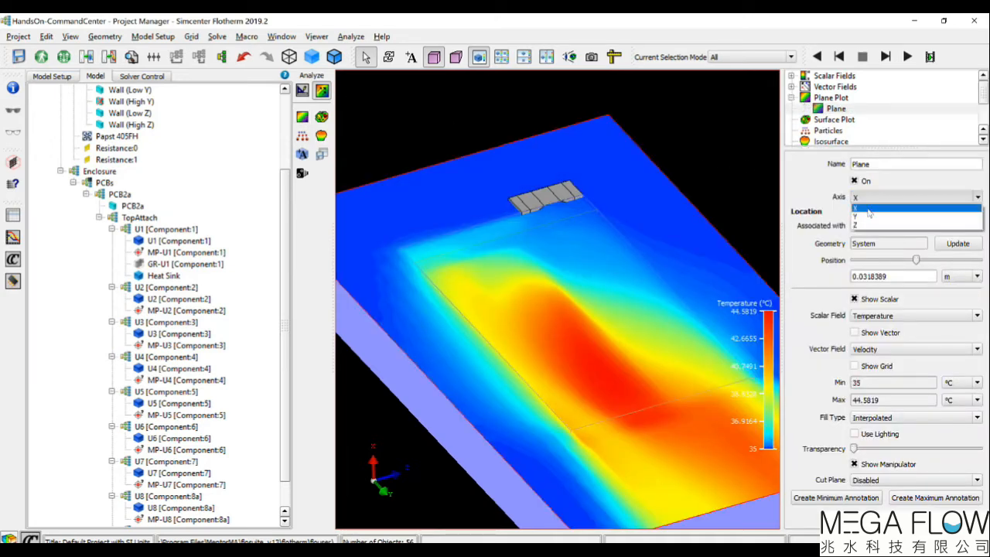
key(Down)
key(Down)
key(Return)
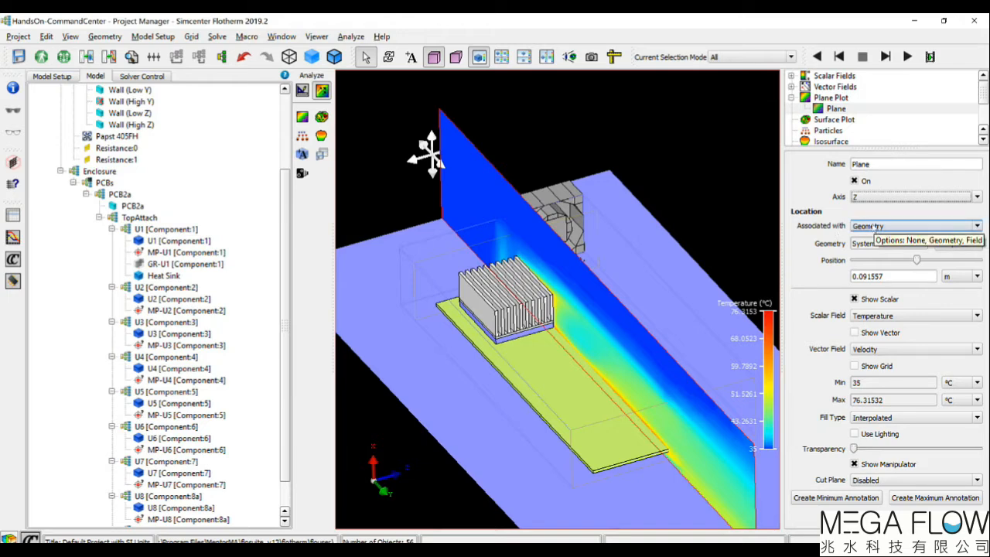
click(877, 226)
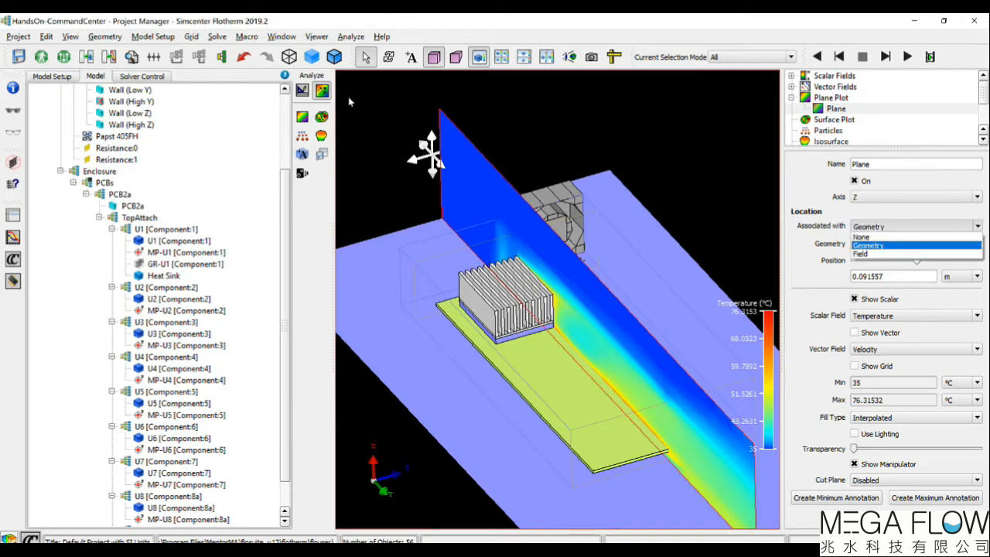
click(863, 254)
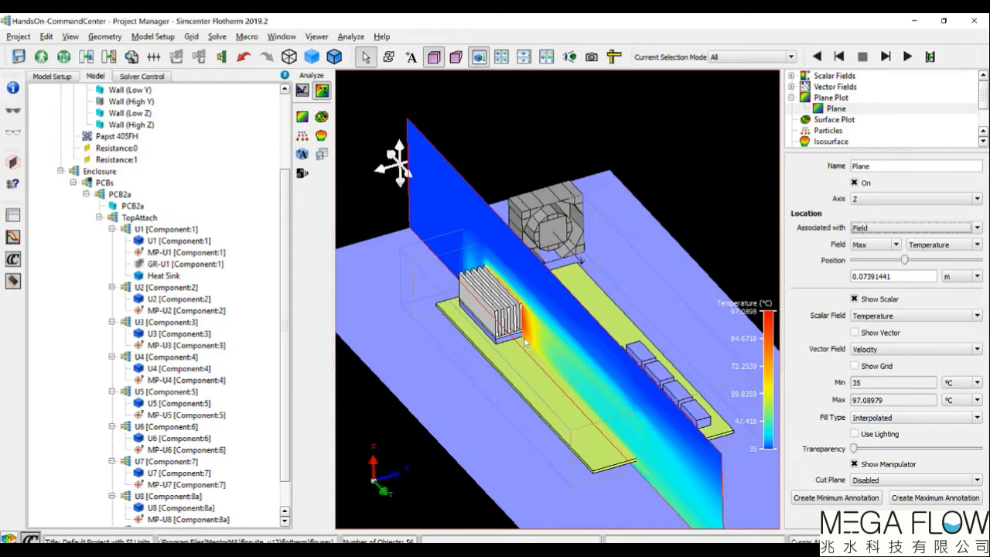
- Add an annotation marking the maximum temperature on the plane plot
click(389, 56)
mouse_move(395, 162)
mouse_down()
mouse_move(389, 178)
mouse_move(392, 167)
mouse_up()
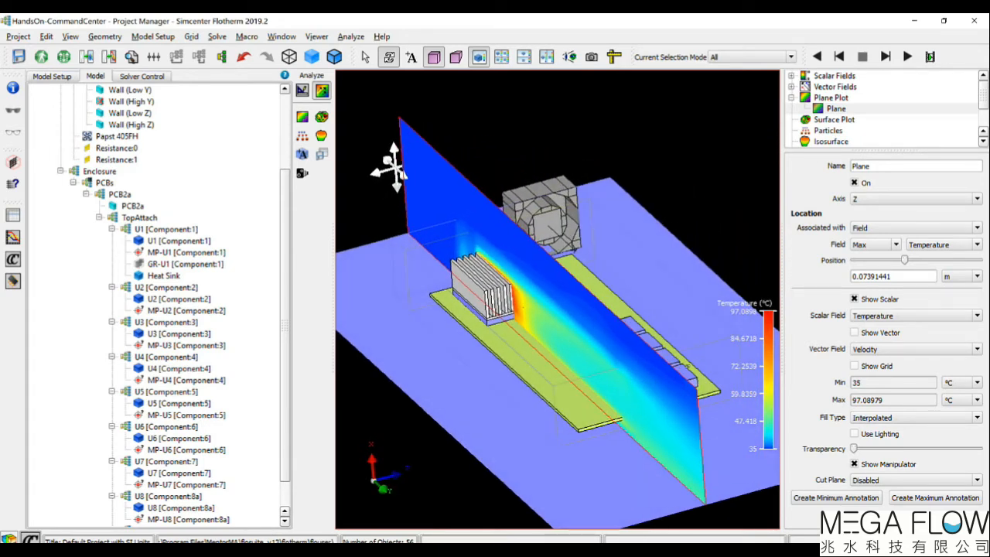
click(932, 500)
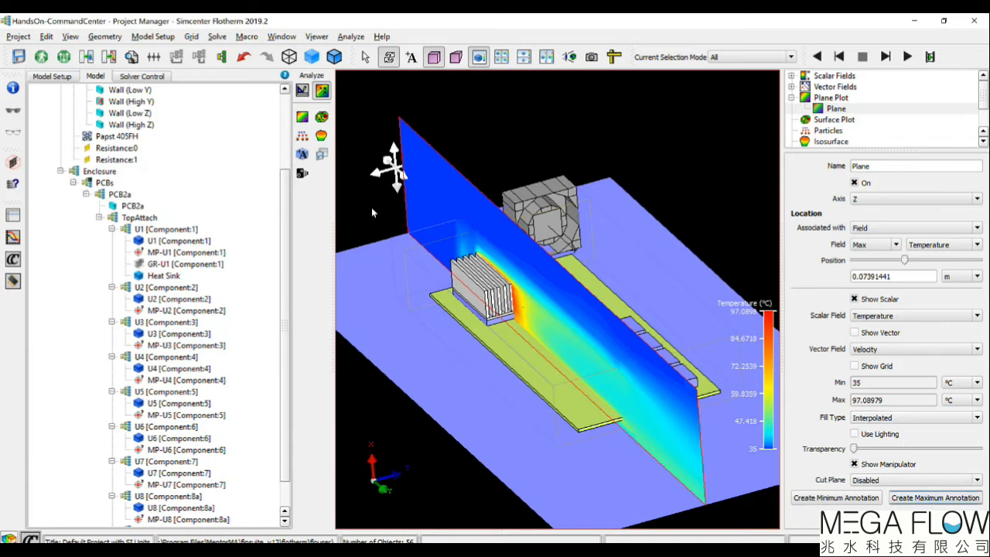
drag(624, 337, 607, 373)
click(365, 56)
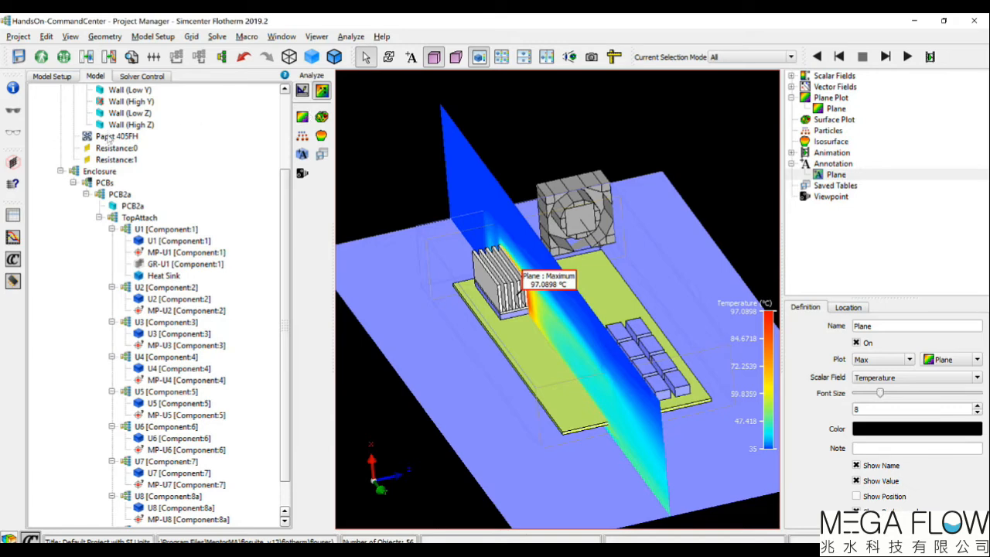
- Create a particle source on the Papst 405FH fan, play its streamline animation and stop it
click(109, 137)
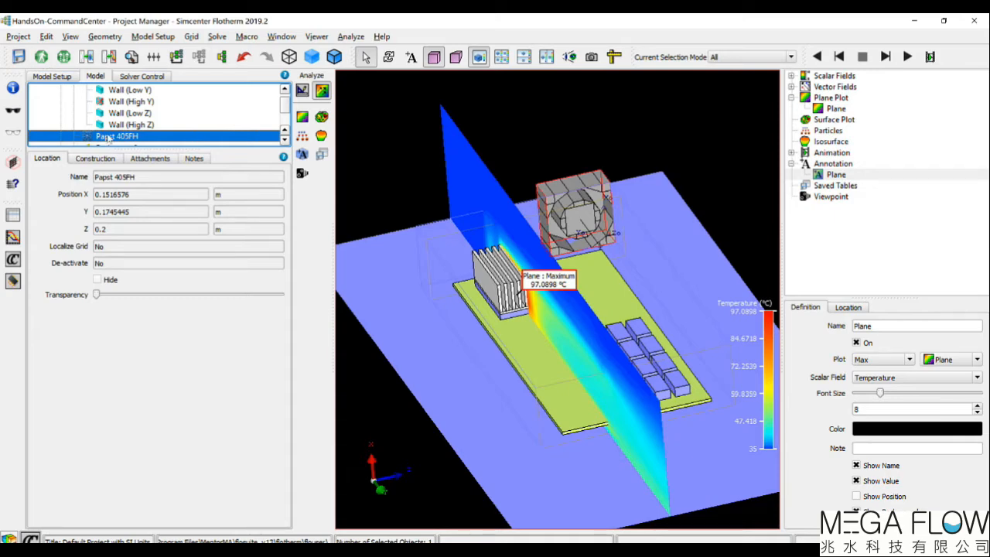
click(303, 136)
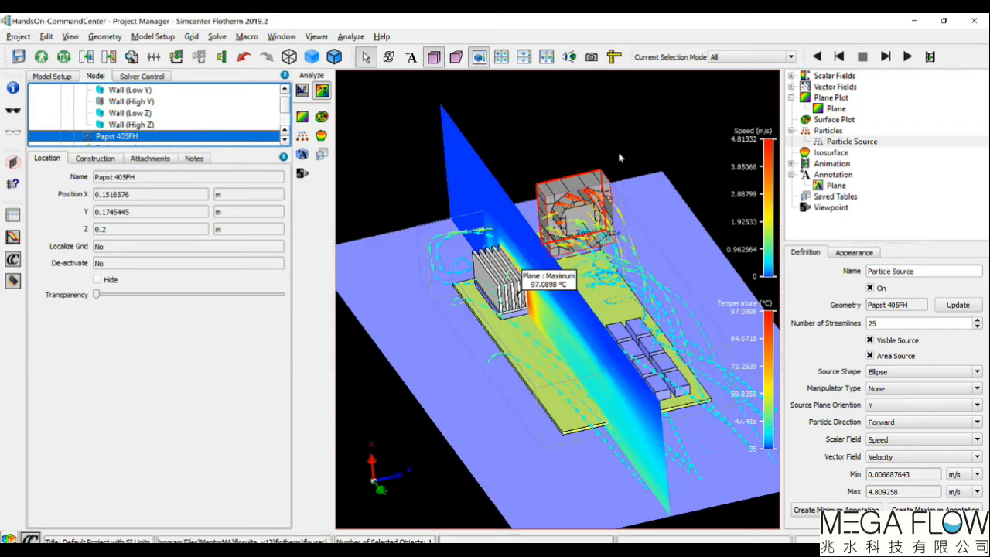
click(853, 141)
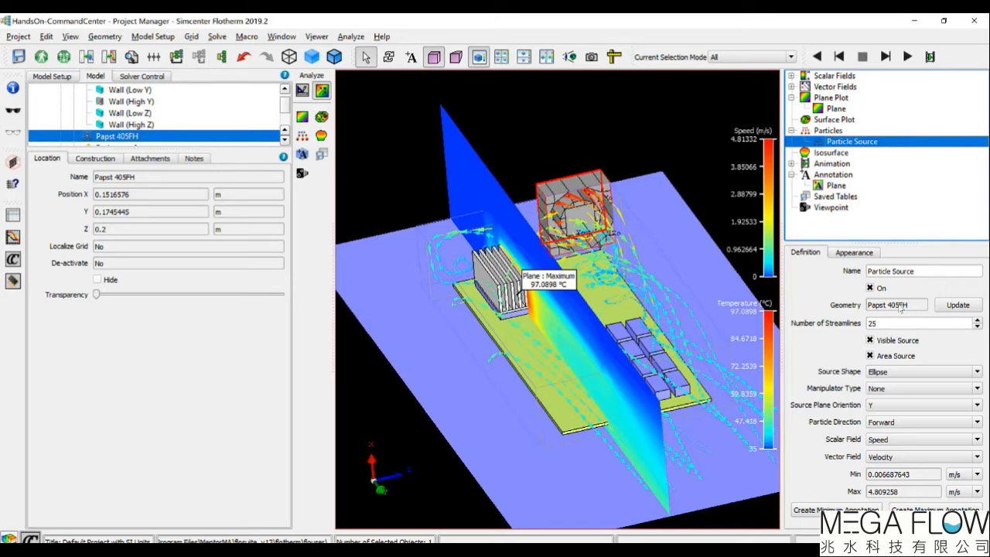
click(908, 57)
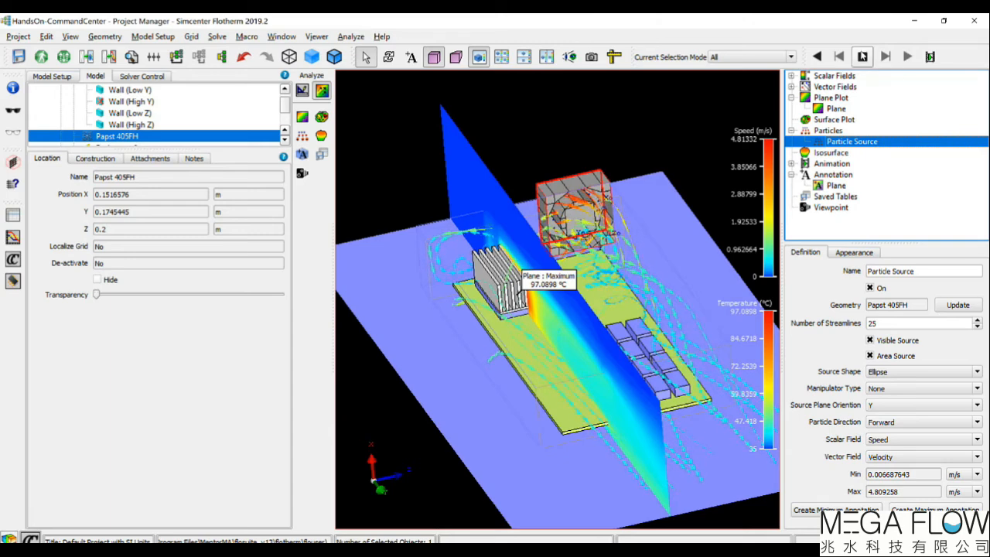
click(863, 57)
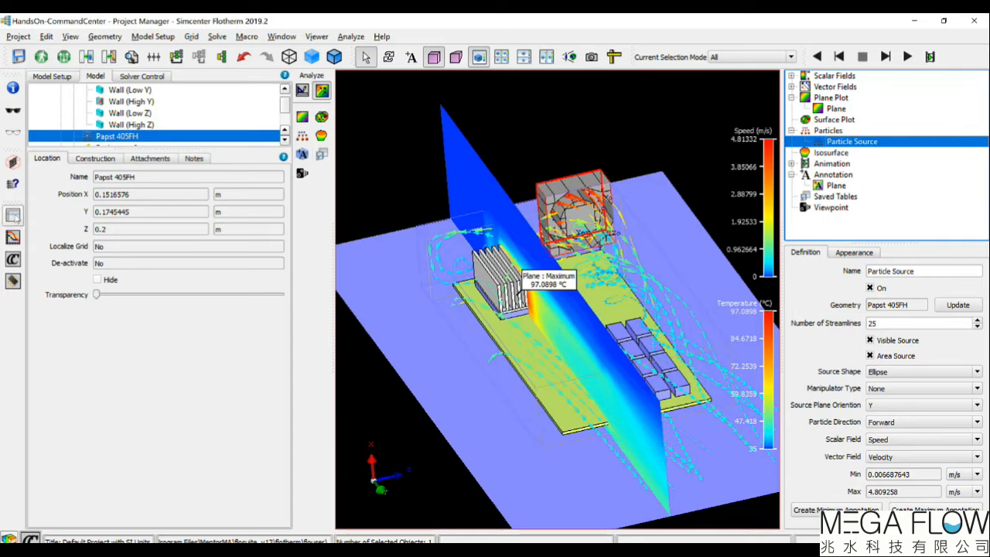
- Examine the result tables for the Papst 405FH fan, the heat sink and component U3's solid conductor temperatures, and close them
click(12, 215)
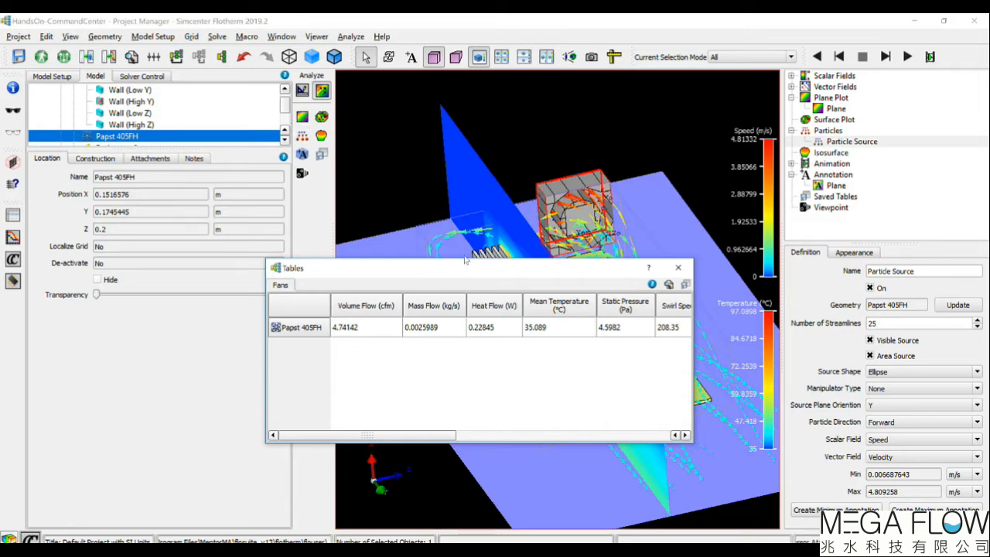
drag(464, 268, 369, 310)
click(489, 277)
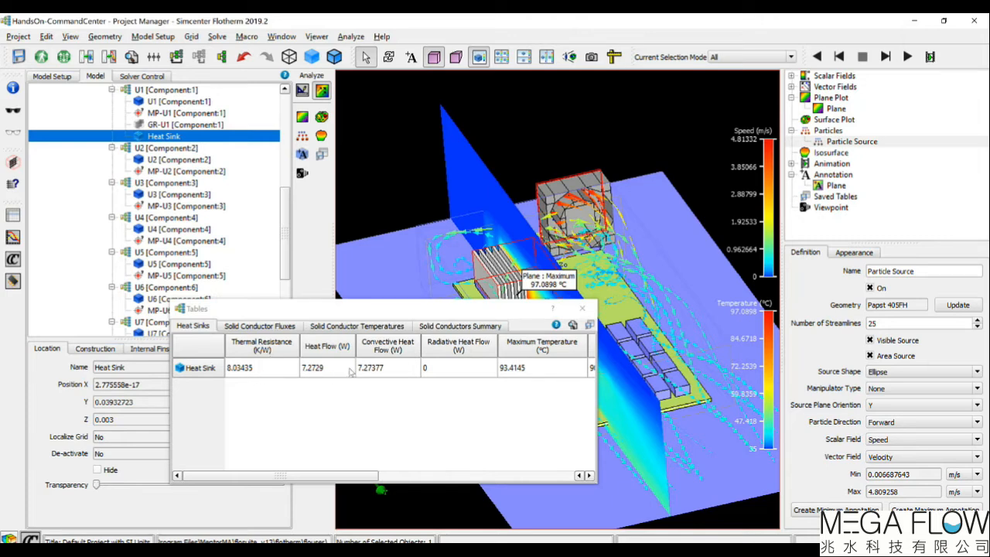
click(616, 331)
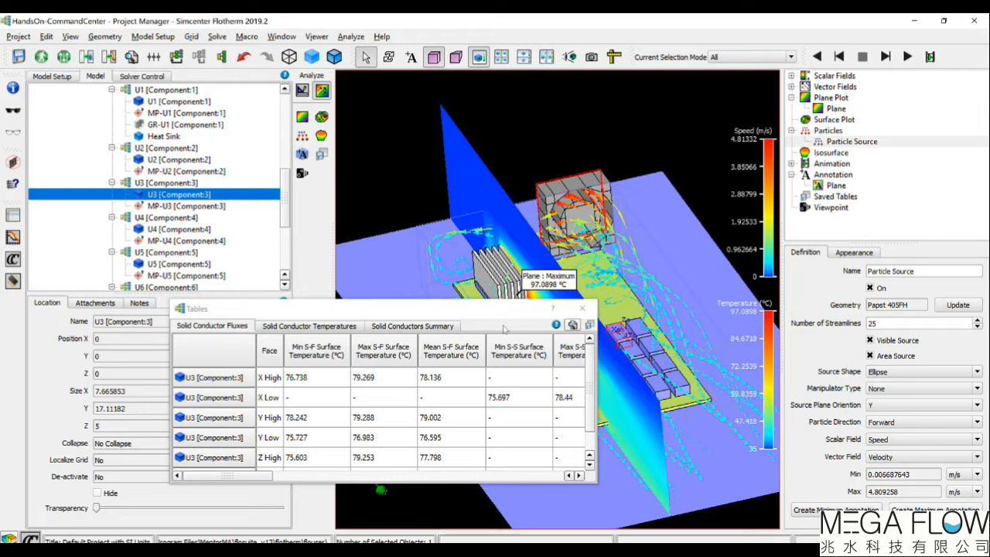
click(334, 325)
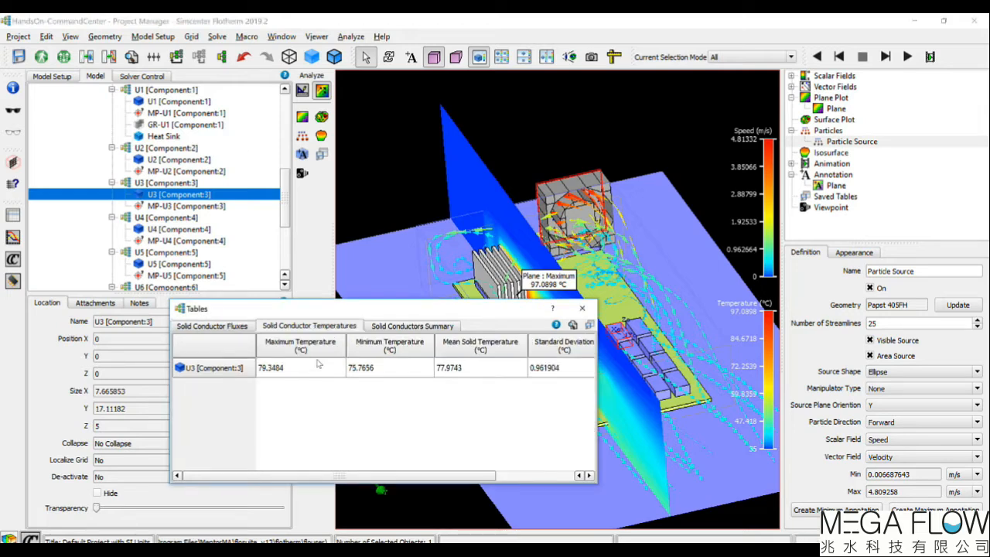
click(582, 308)
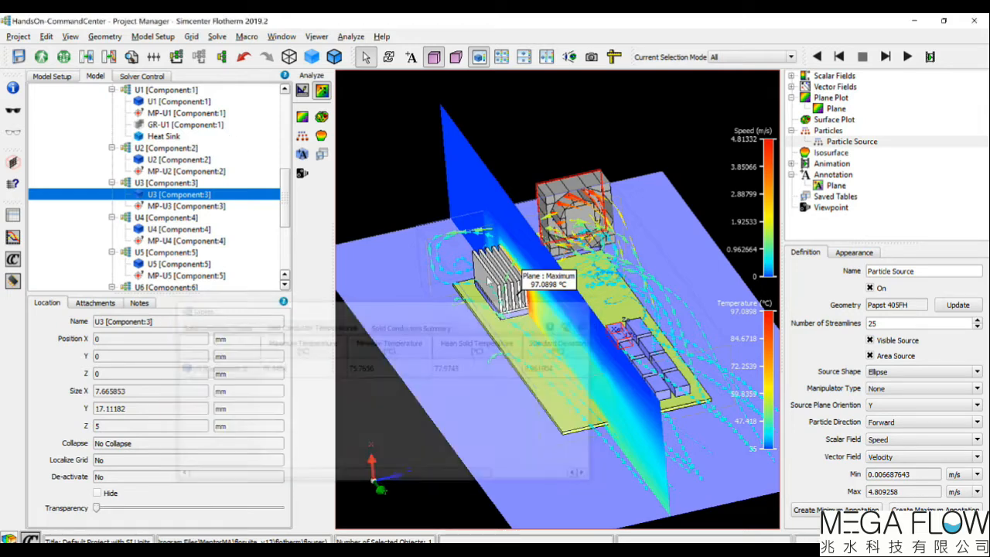
click(412, 184)
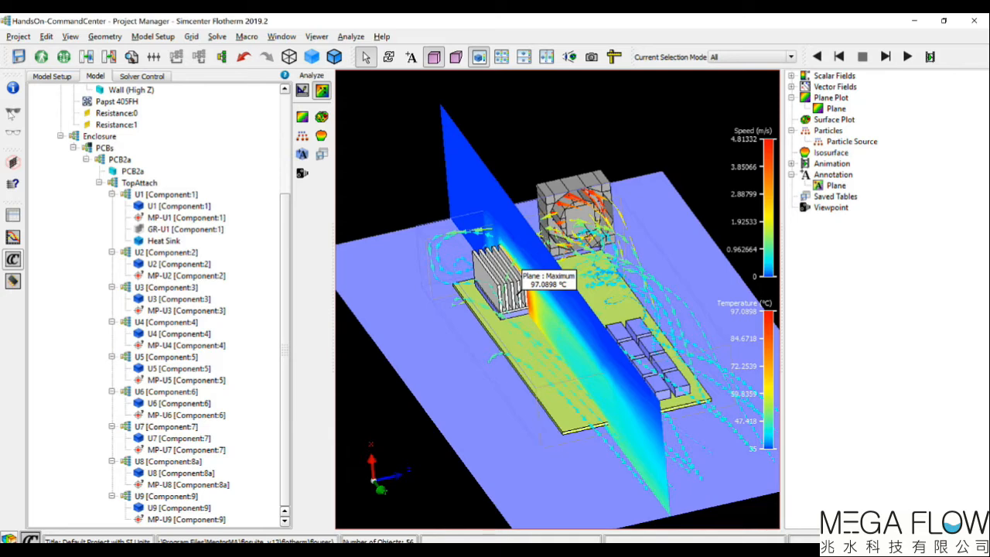
- Switch to Command Center and show the model in the Scenario Viewer with its tree fully expanded and in a 3D view
click(12, 258)
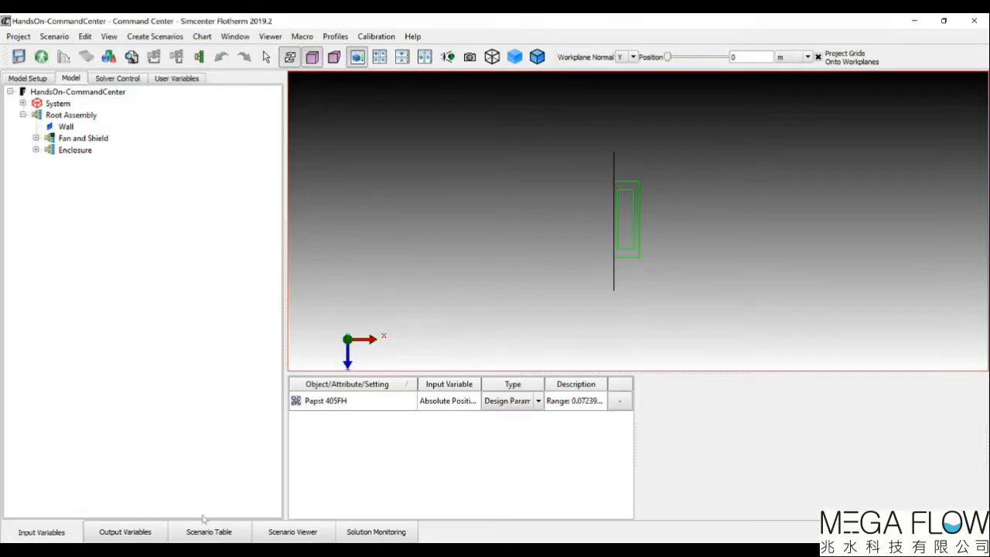
click(293, 532)
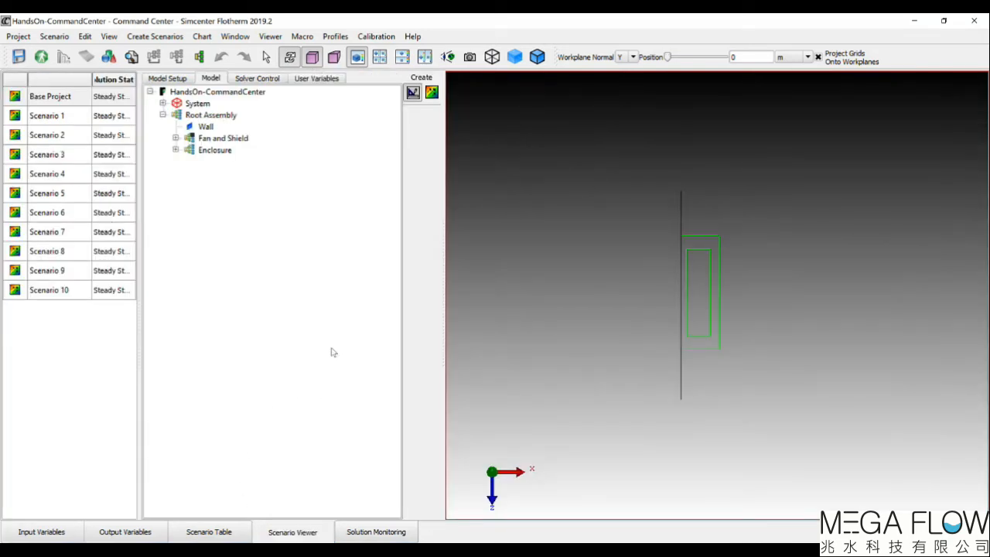
drag(593, 212, 585, 337)
key(*)
drag(694, 304, 691, 250)
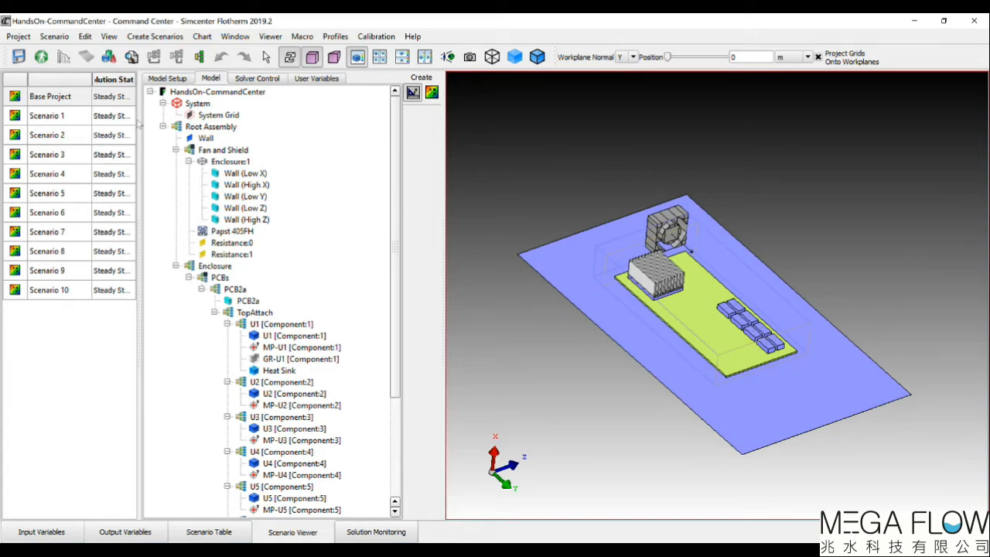
- Review the fan position in Scenarios 1 through 9 and return to the Base Project
click(48, 116)
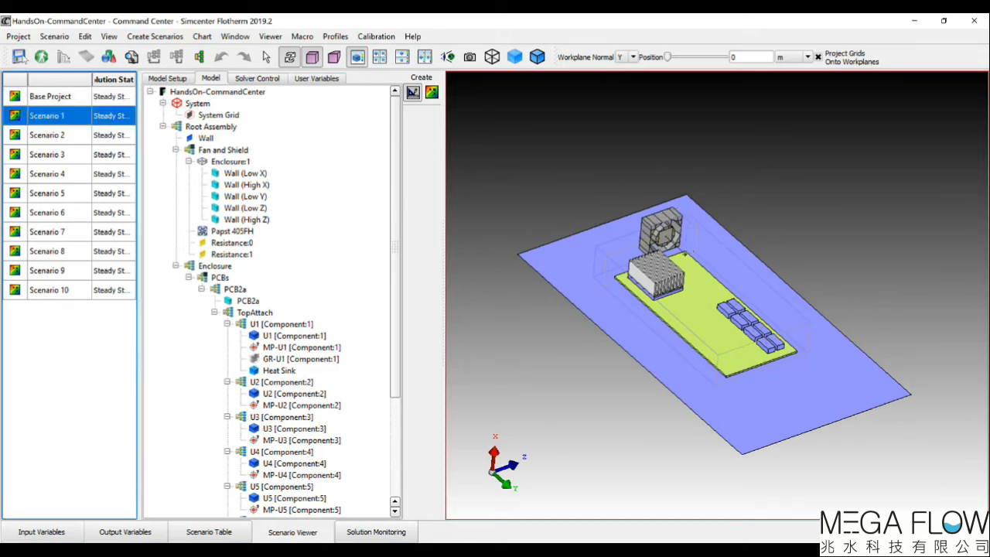
key(Down)
key(Down)
key(Down)
key(Down)
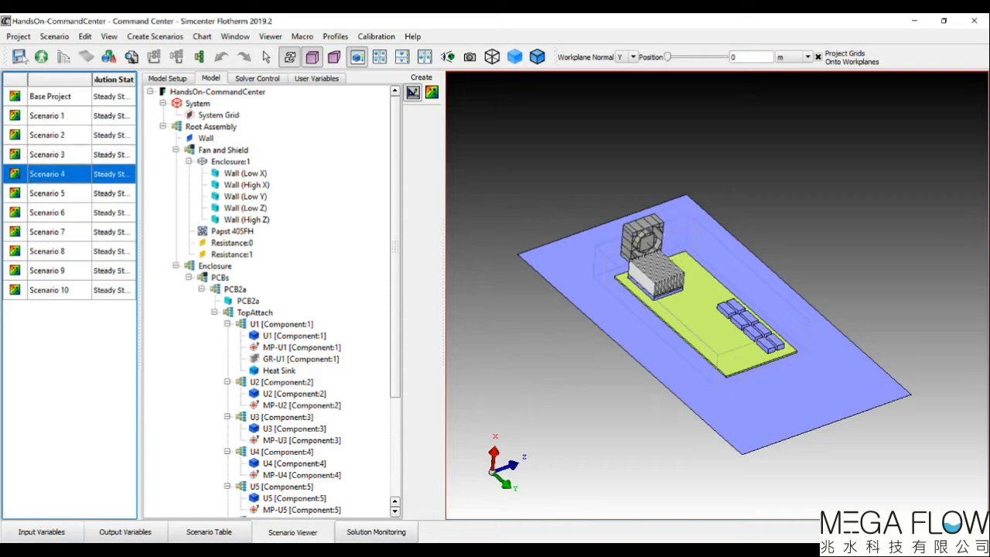
key(Down)
key(Down)
key(Down)
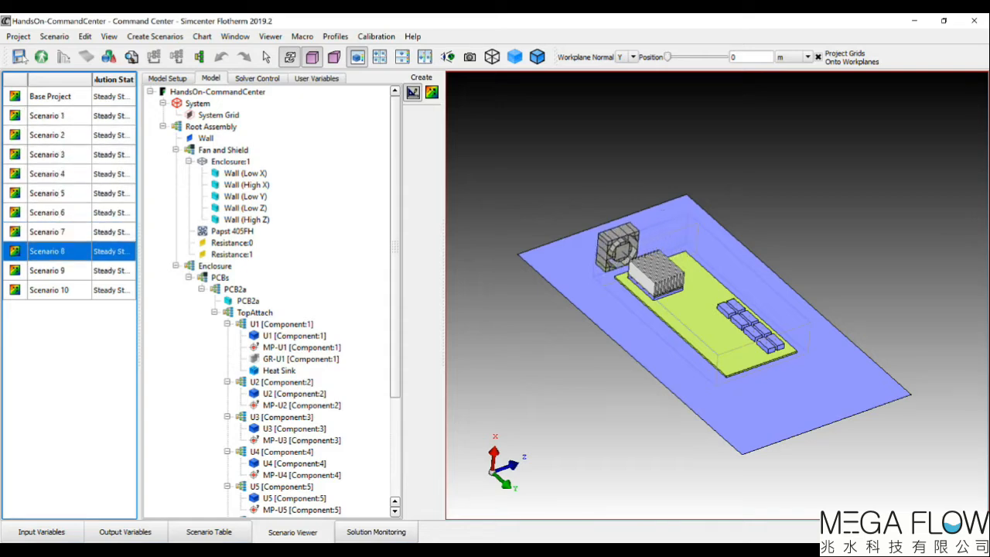
key(Down)
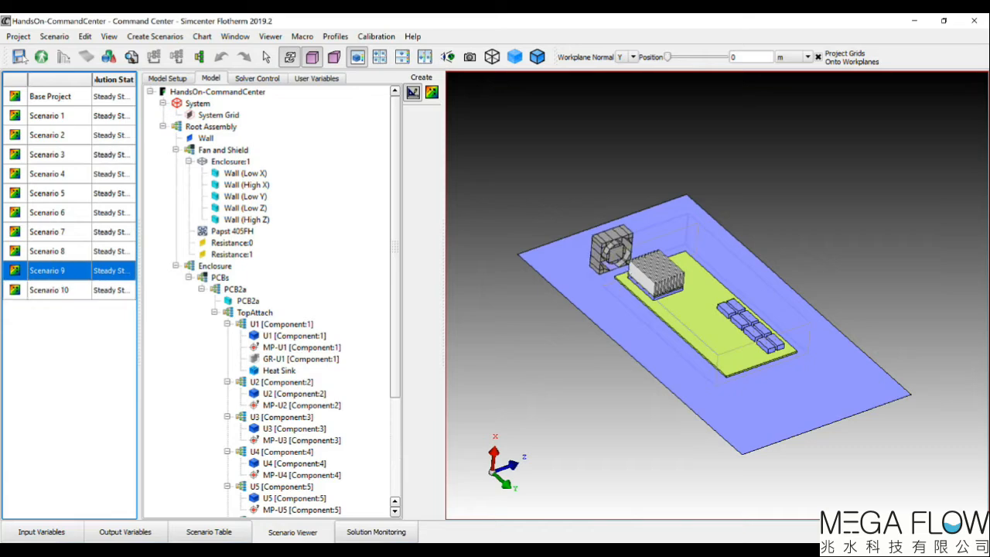
key(Up)
key(Up)
key(Up)
key(Up)
key(Up)
key(Up)
key(Up)
key(Up)
key(Up)
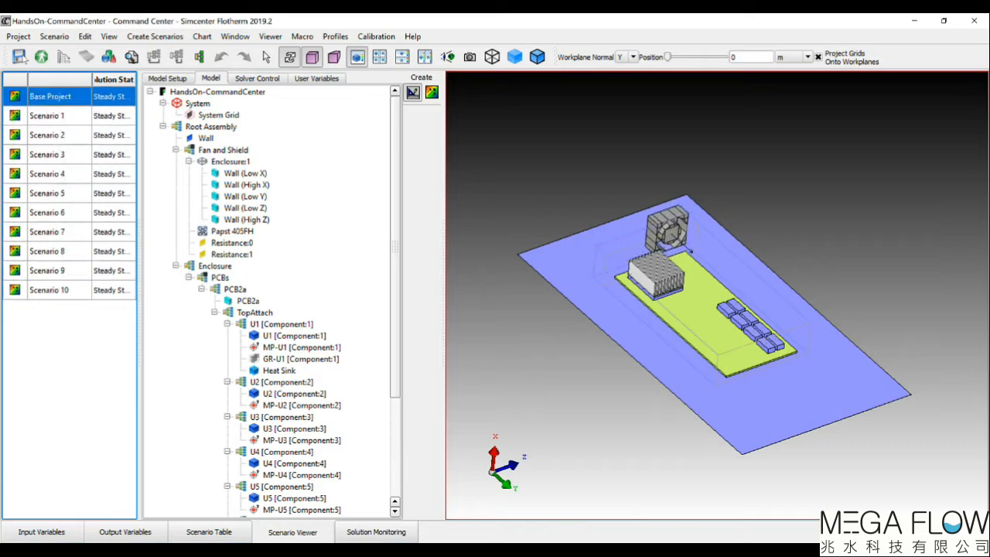
- Show the Base Project's result plots in the Scenario Viewer's analysis mode, with a close view of the heat sink and fan
click(431, 93)
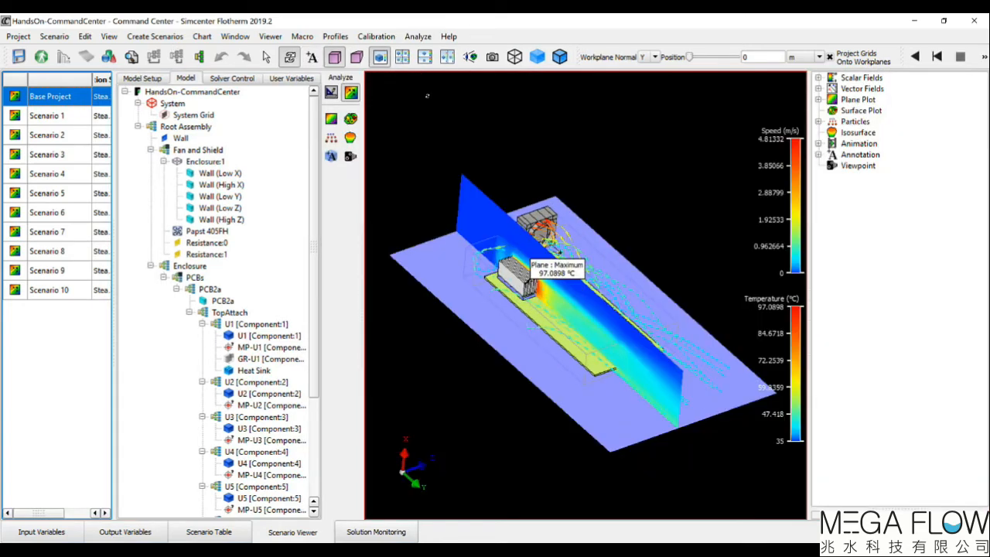
scroll(545, 263, up, 5)
drag(546, 263, 497, 243)
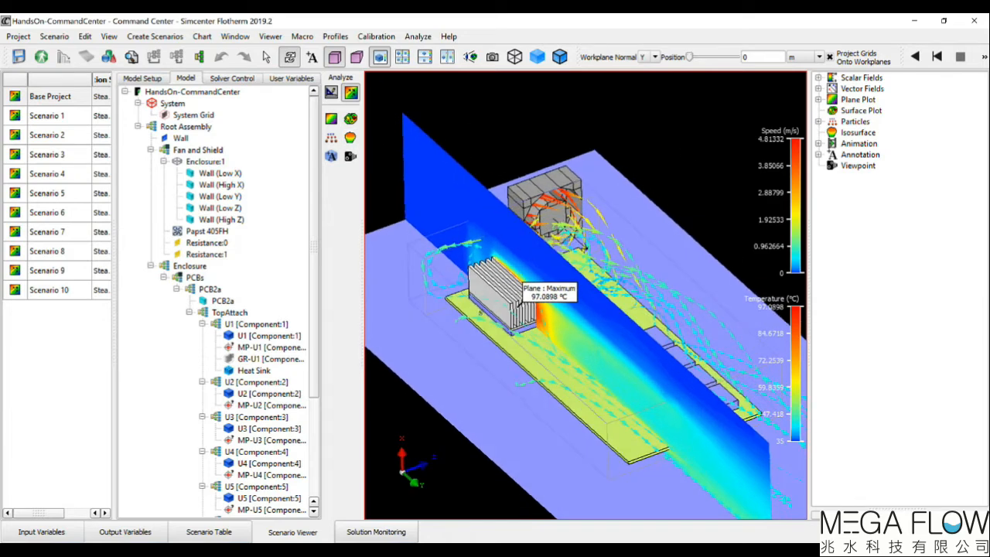
- Examine the temperature plane and particle plots of each scenario in order, from the Base Project to Scenario 10
click(48, 98)
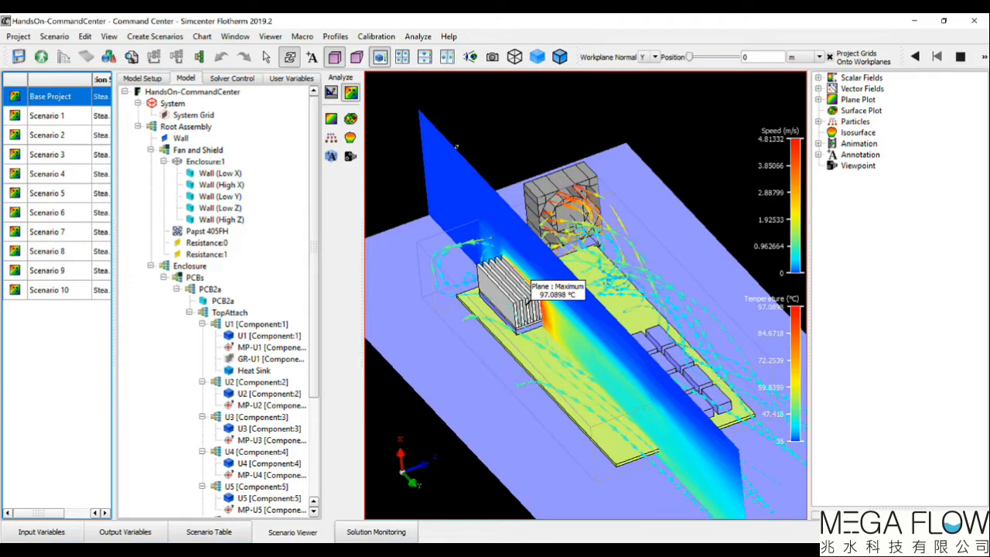
key(Down)
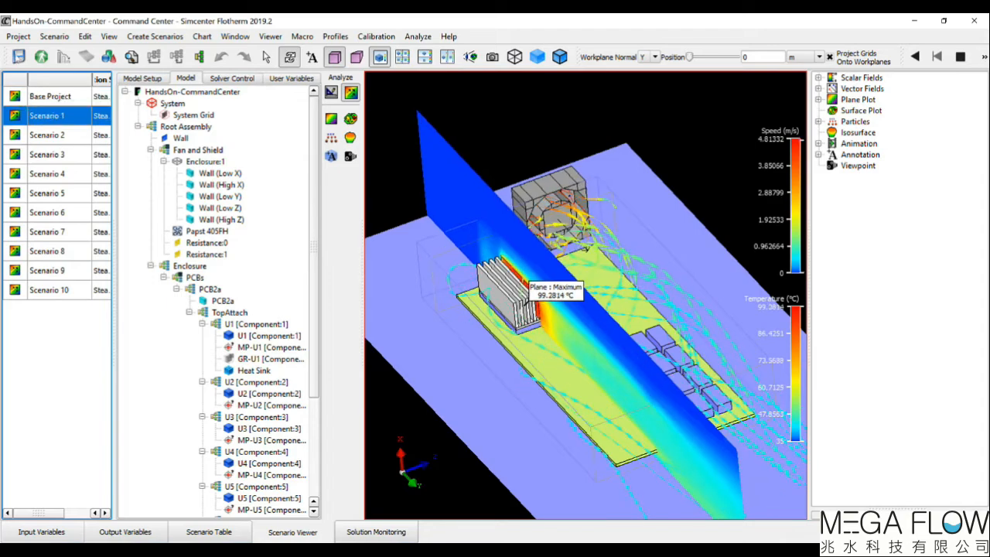
key(Down)
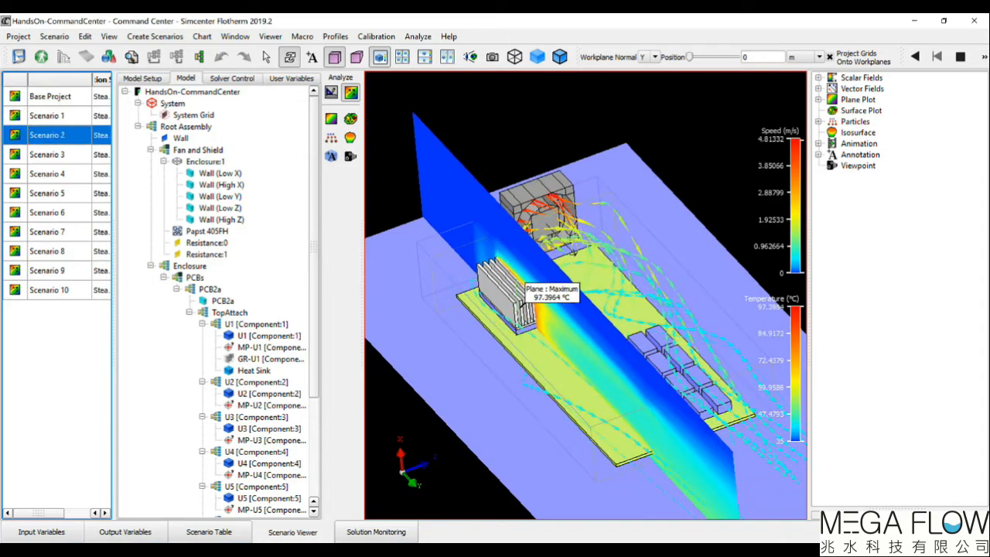
key(Down)
key(Down)
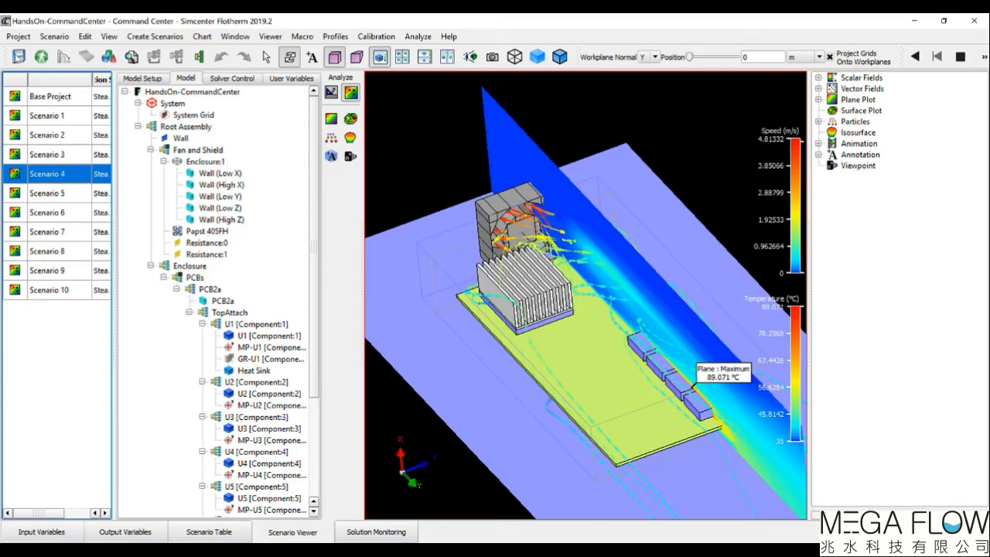
key(Down)
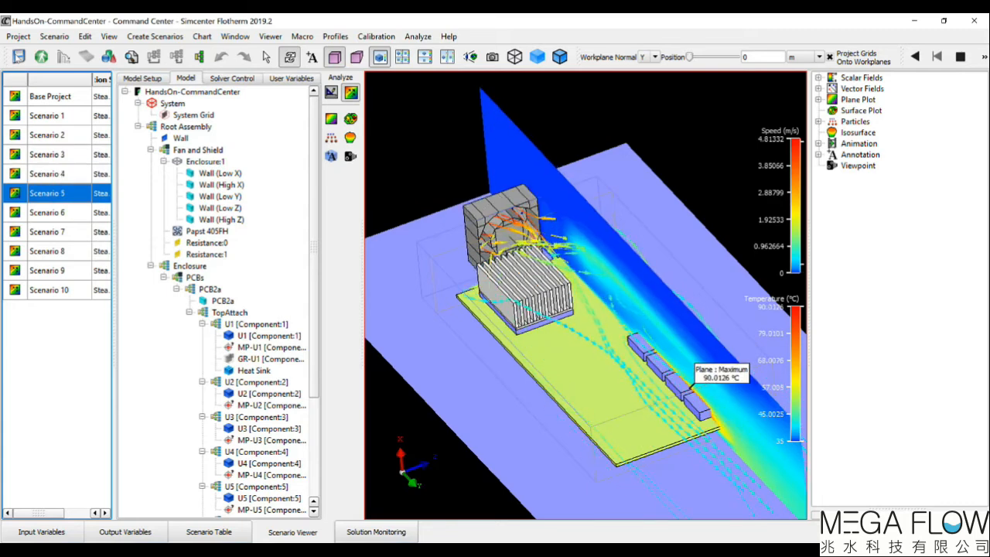
key(Down)
key(Down)
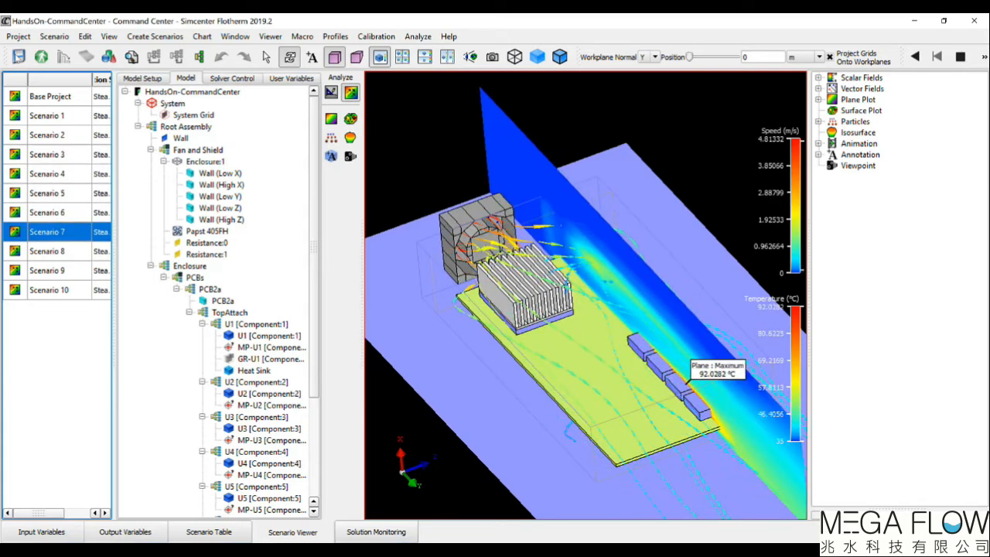
key(Down)
key(Down)
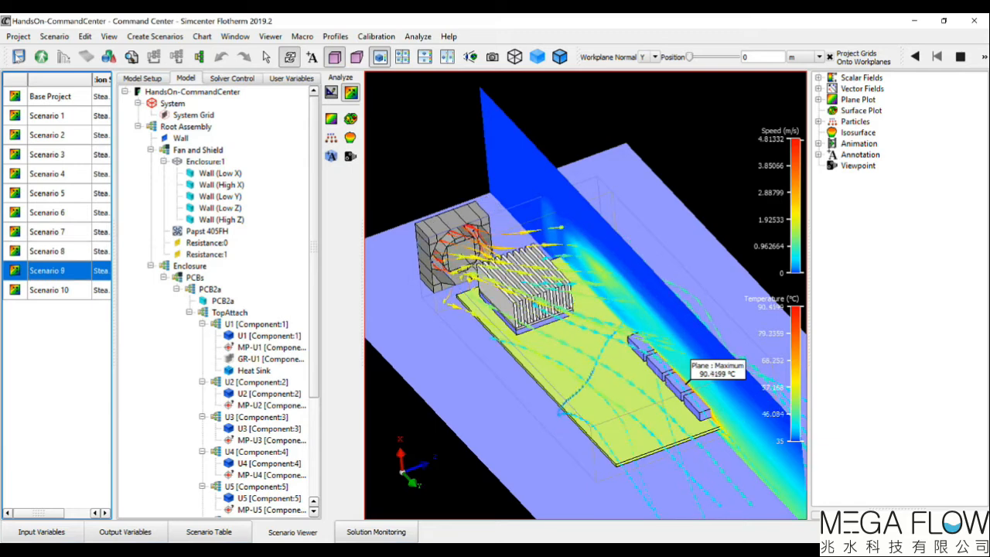
key(Down)
- Review the plots in reverse order from Scenario 9 back to the Base Project, comparing the plane's maximum temperature annotation
key(Up)
key(Up)
key(Up)
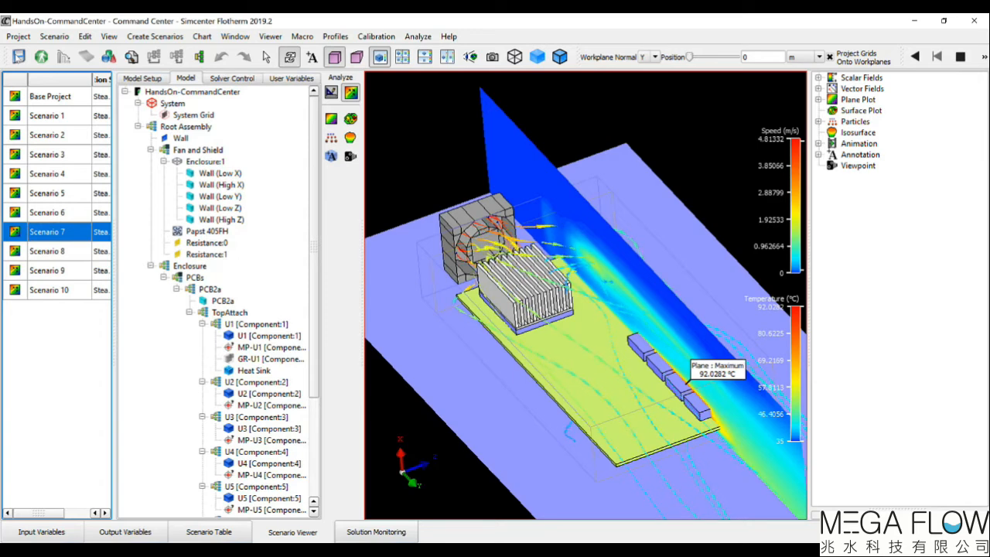
key(Up)
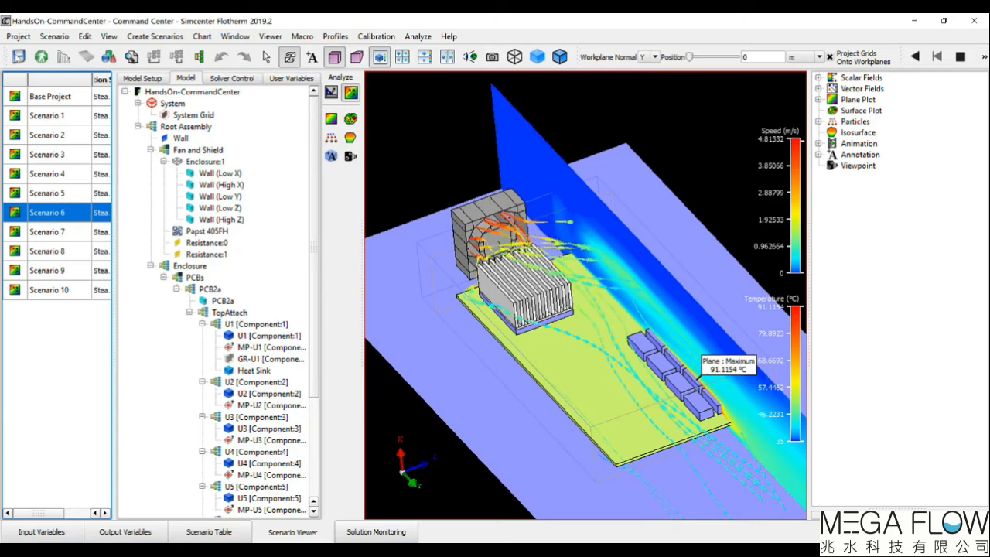
key(Up)
key(Up)
key(Up)
key(Up)
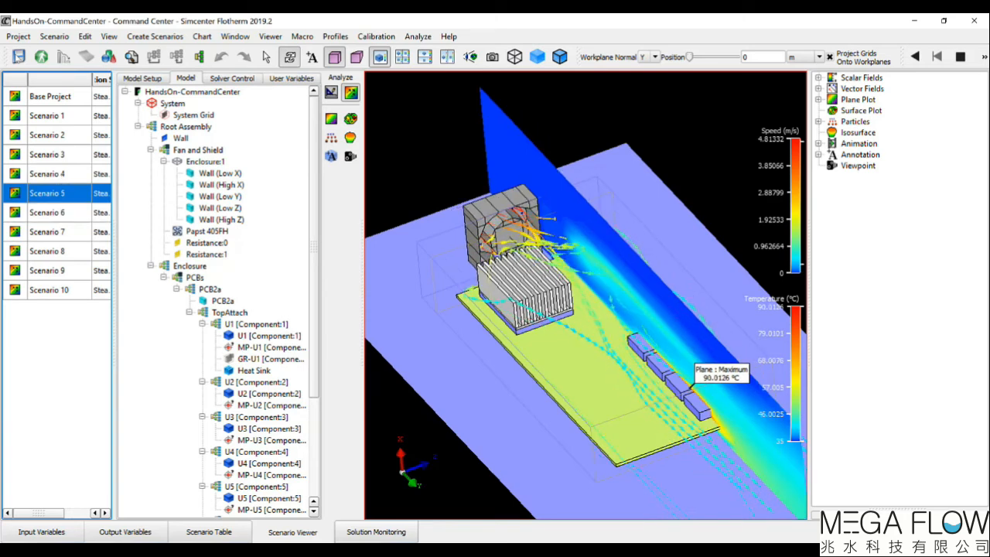
key(Up)
key(Up)
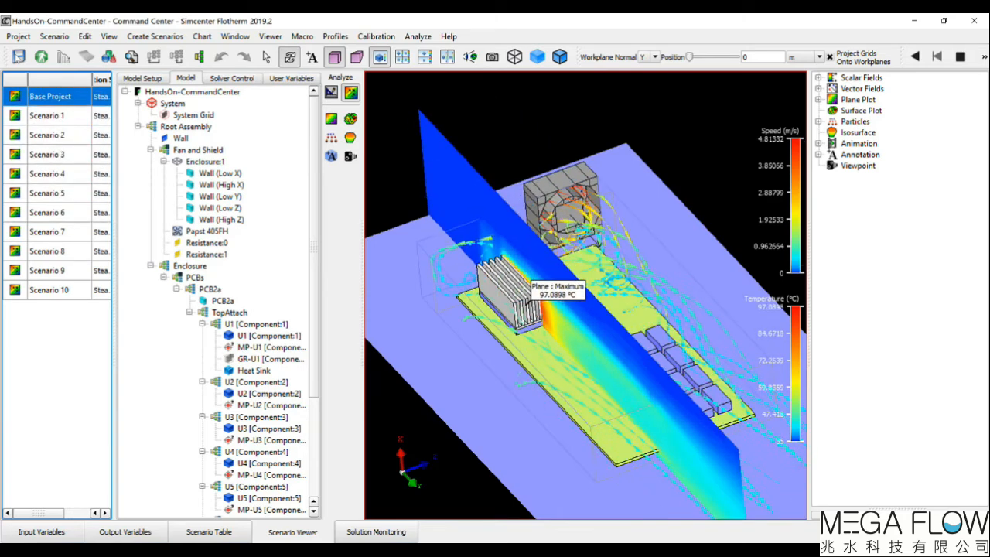
- Run quickly through all scenarios' plots once more up to Scenario 10, and go back to Scenario 2
key(Down)
key(Down)
key(Down)
key(Down)
key(Down)
key(Down)
key(Down)
key(Down)
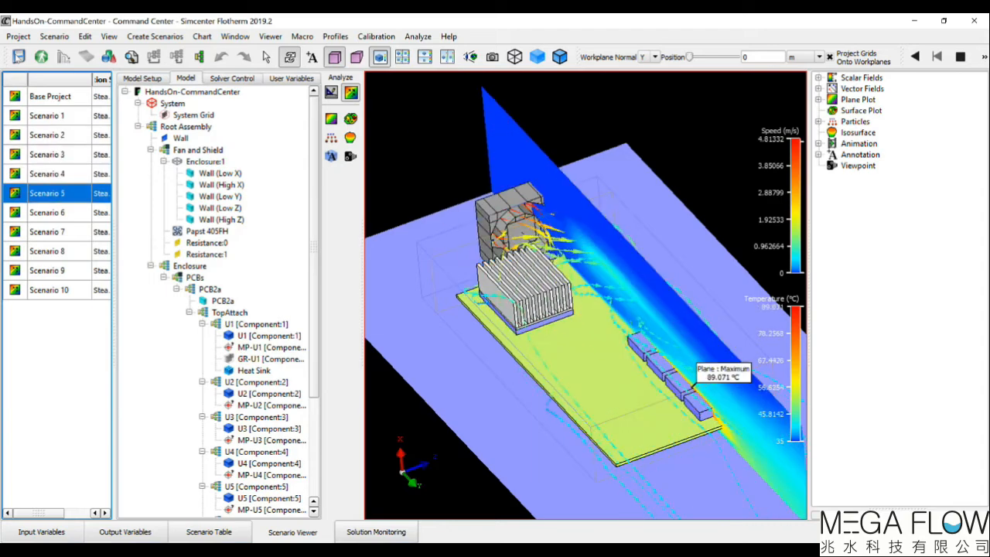
key(Down)
key(Down)
key(Up)
key(Up)
key(Up)
key(Up)
key(Up)
key(Up)
key(Up)
key(Up)
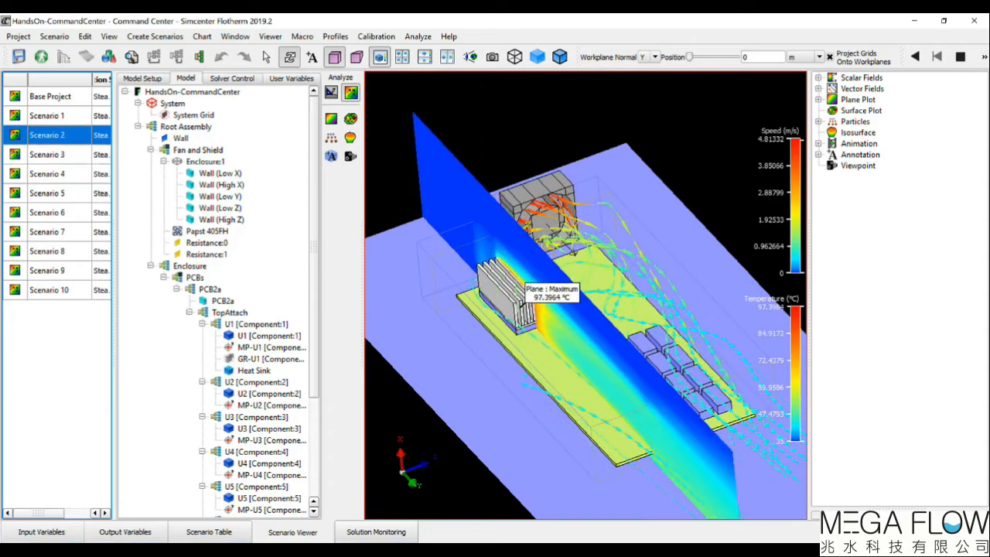
- Switch to the PowerPoint slide show and advance to the slide on solid and fluid temperatures
key(alt+Tab)
key(alt+Tab)
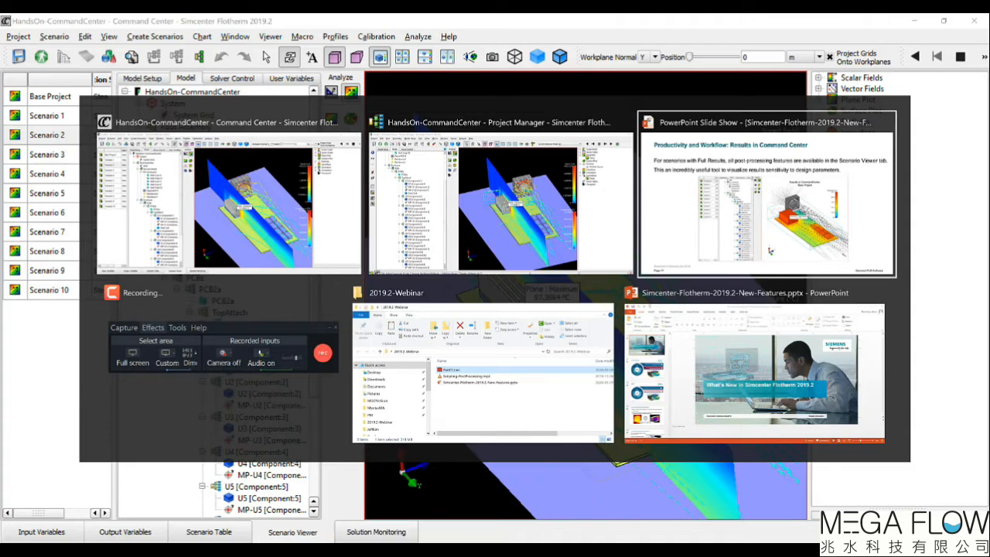
key(Right)
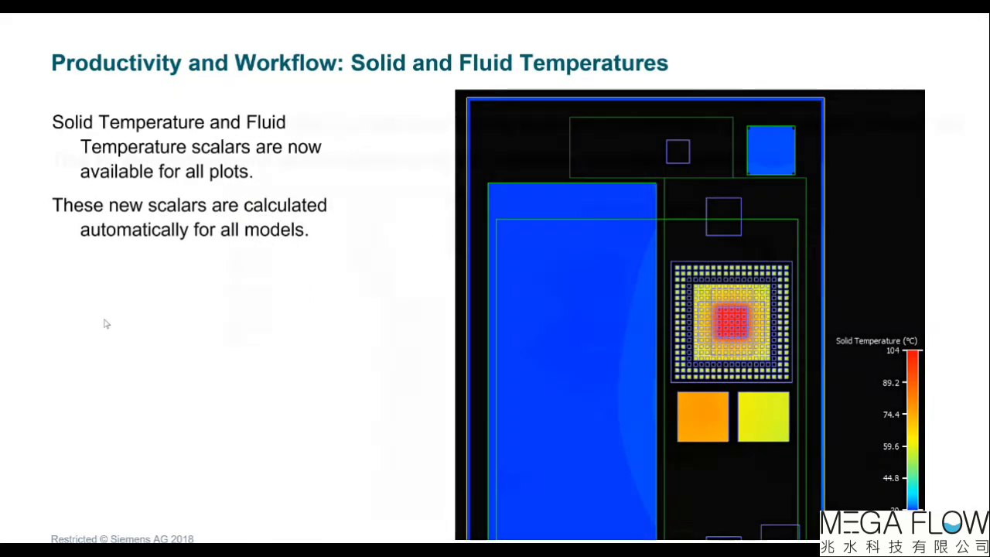